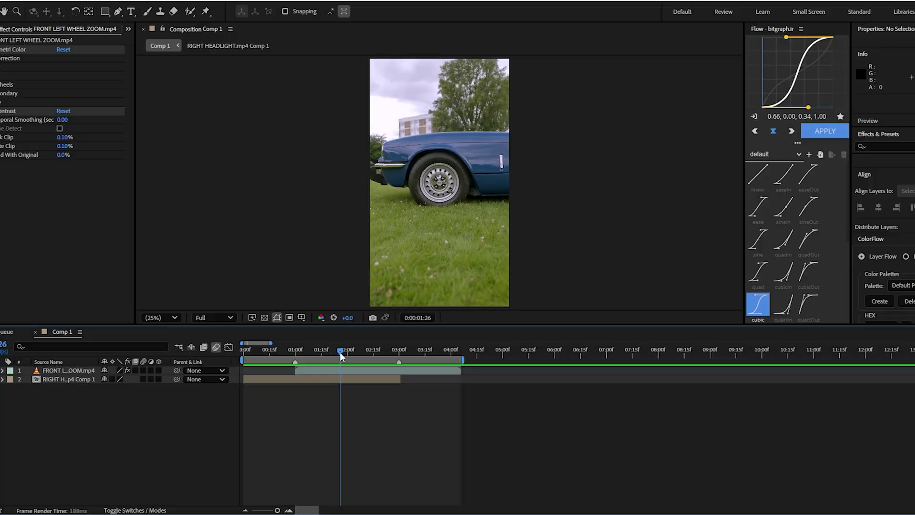
# - Stabilize the wheel clip on its hub with the Tracker, analyzing forward and applying in X and Y
pyautogui.moveTo(340, 352); pyautogui.dragTo(363, 341)
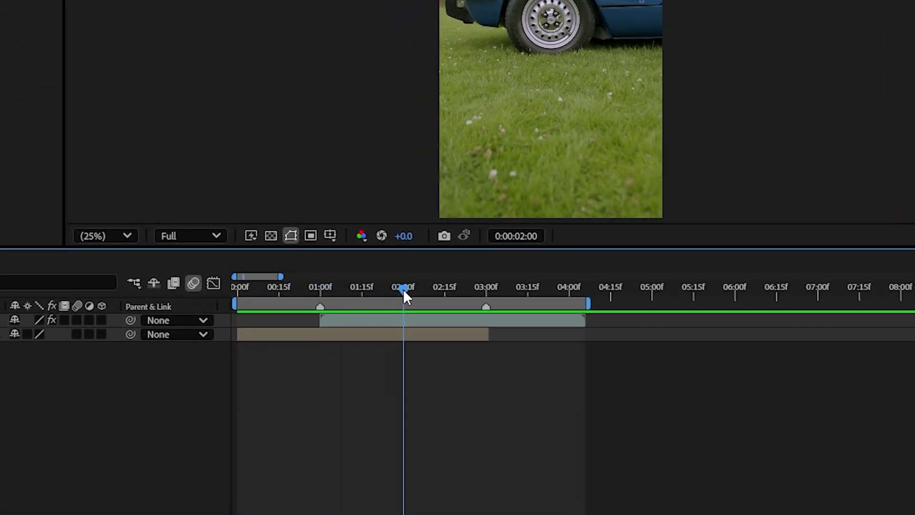
pyautogui.click(384, 31)
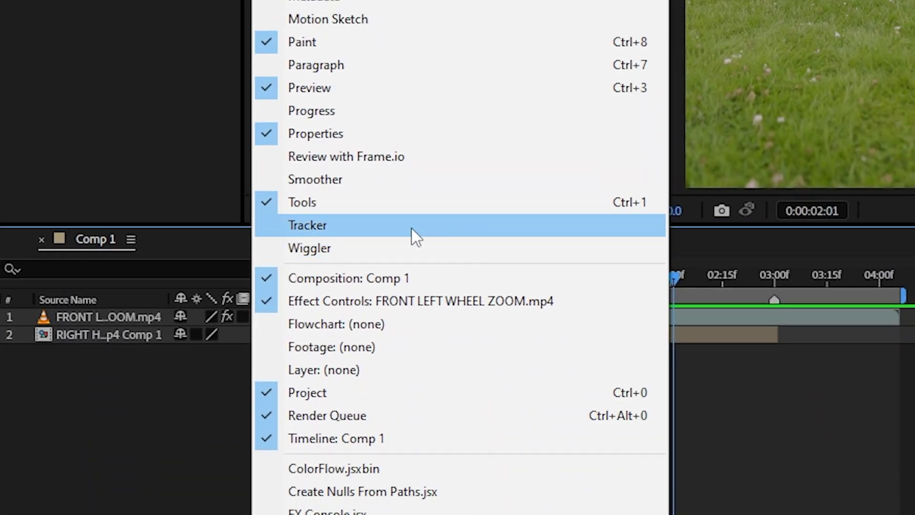
pyautogui.click(411, 228)
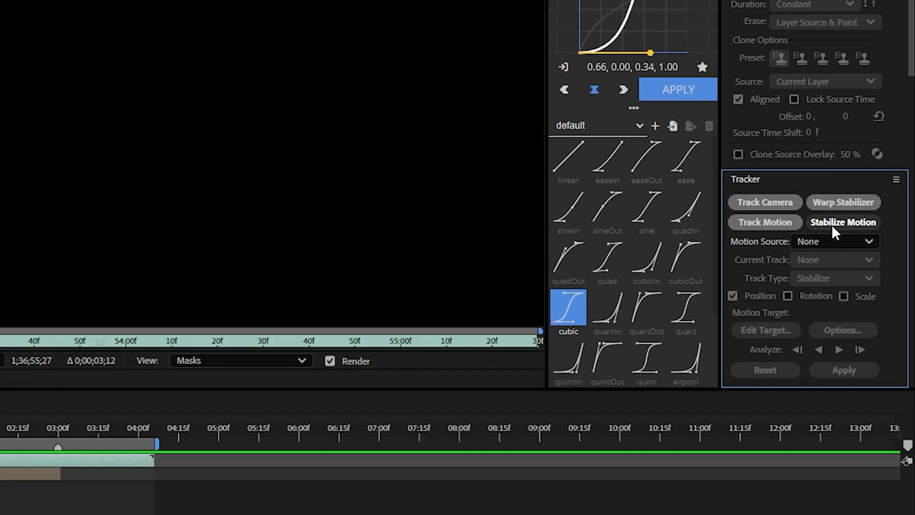
pyautogui.click(872, 219)
pyautogui.moveTo(432, 175); pyautogui.dragTo(438, 178)
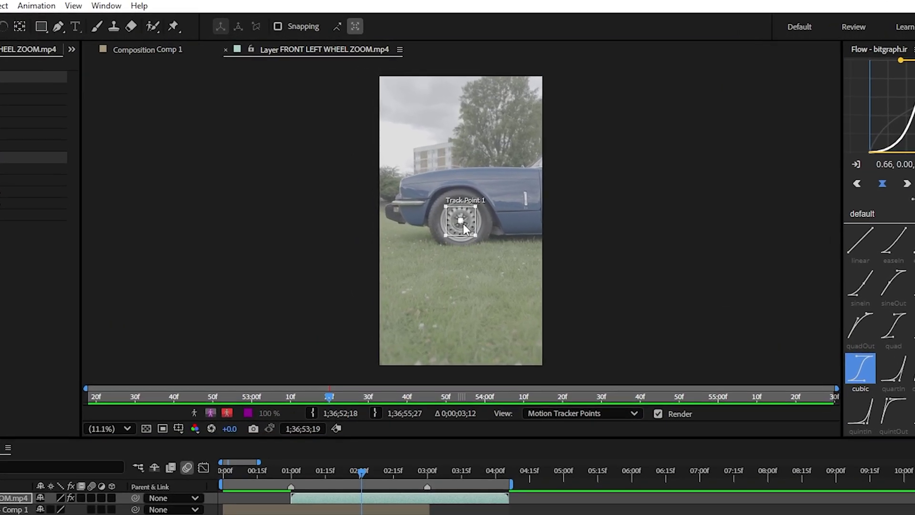
pyautogui.scroll(3, 464, 223)
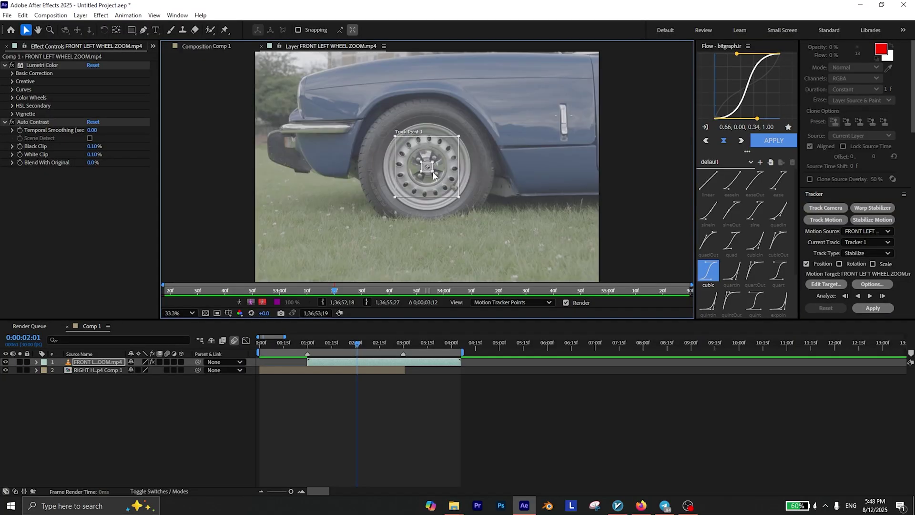
pyautogui.click(870, 295)
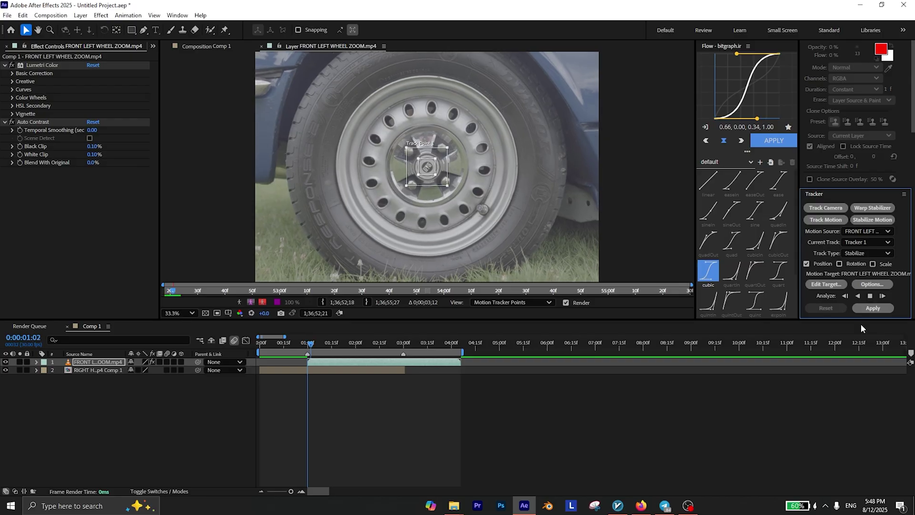
pyautogui.press(',')
pyautogui.press(',')
pyautogui.press(',')
pyautogui.press(',')
pyautogui.press(',')
pyautogui.press(',')
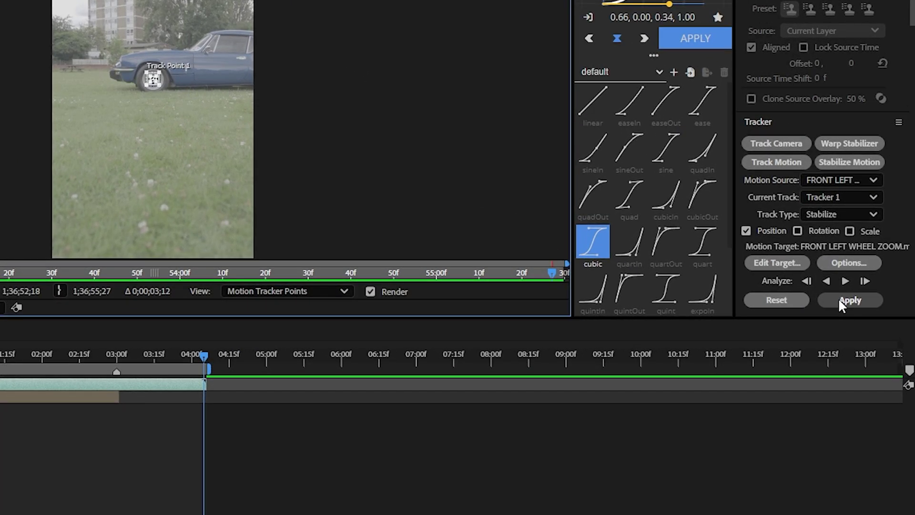
pyautogui.click(871, 308)
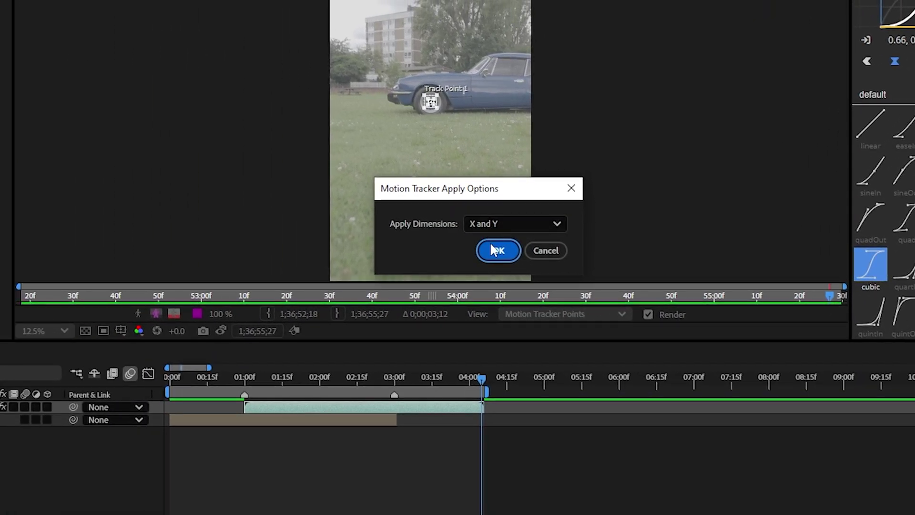
pyautogui.click(495, 251)
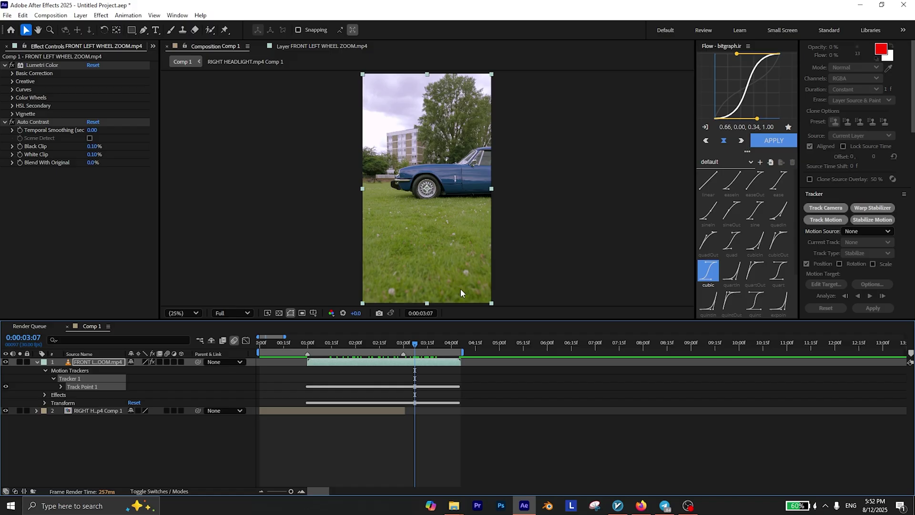
# - Stretch the stabilized clip slightly wider, then pre-compose it into FRONT LEFT WHEEL ZOOM.mp4 Comp 2
pyautogui.moveTo(492, 189); pyautogui.dragTo(495, 192)
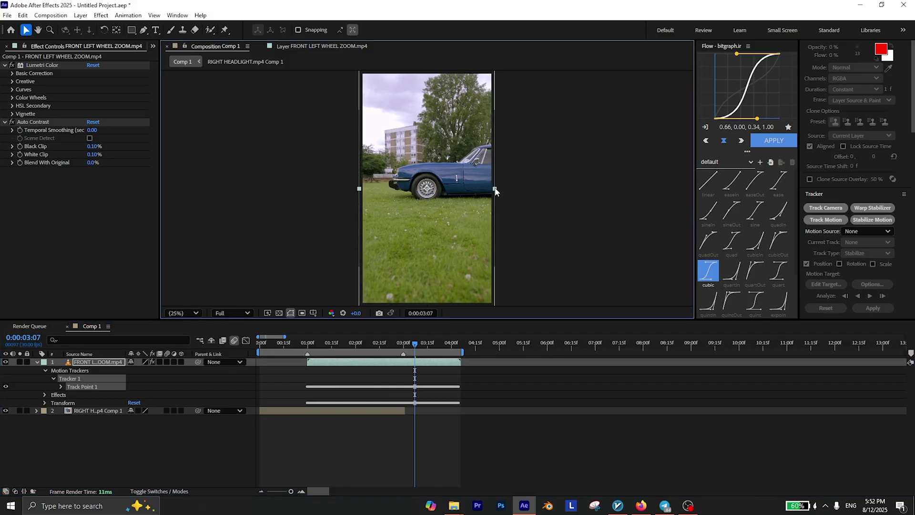
pyautogui.rightClick(401, 362)
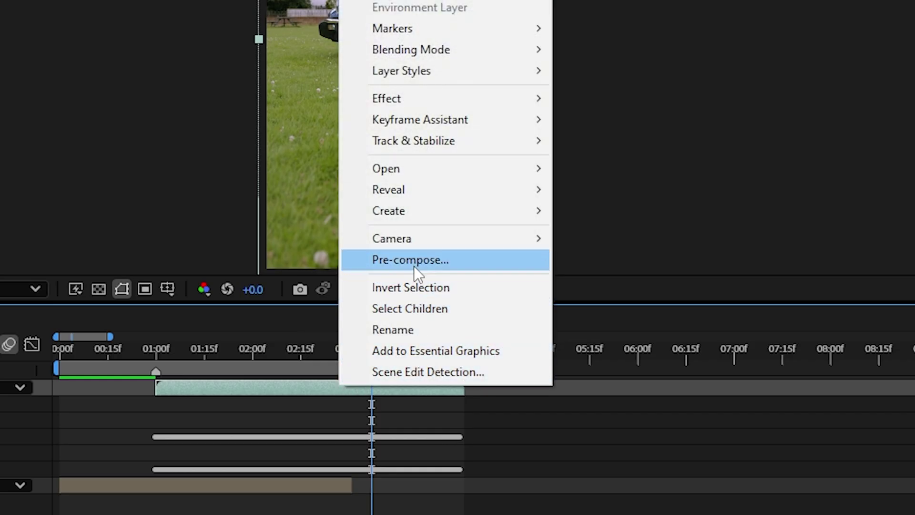
pyautogui.click(443, 297)
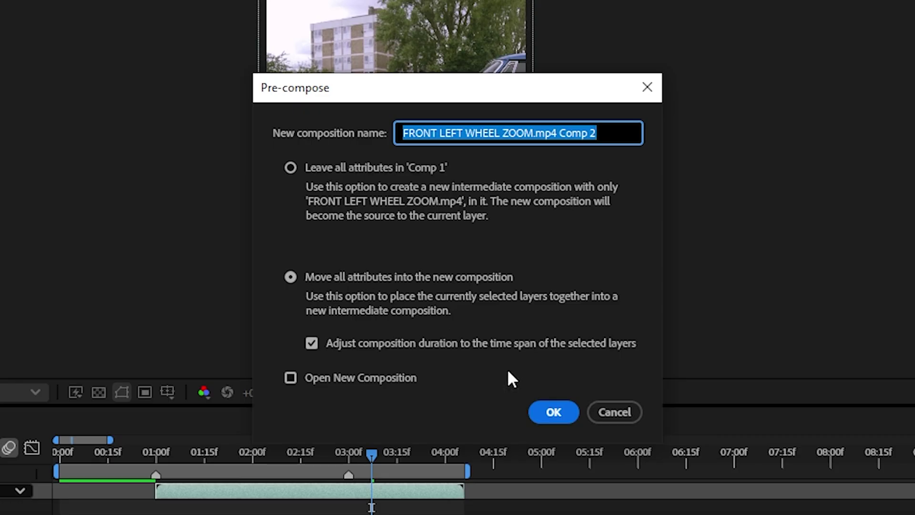
pyautogui.click(553, 411)
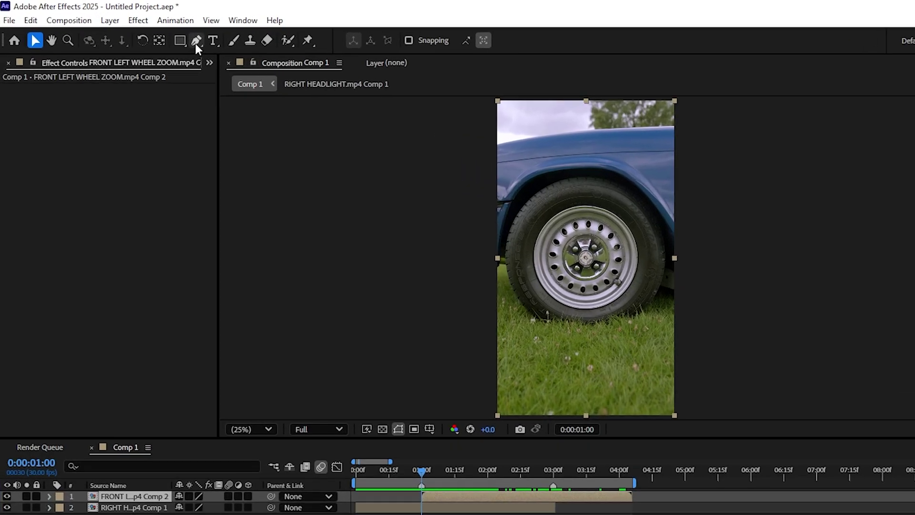
# - Draw an elliptical mask around the wheel, set it to None, and track it with Position, Scale & Rotation
pyautogui.click(131, 29)
pyautogui.click(180, 51)
pyautogui.moveTo(427, 160); pyautogui.dragTo(494, 225)
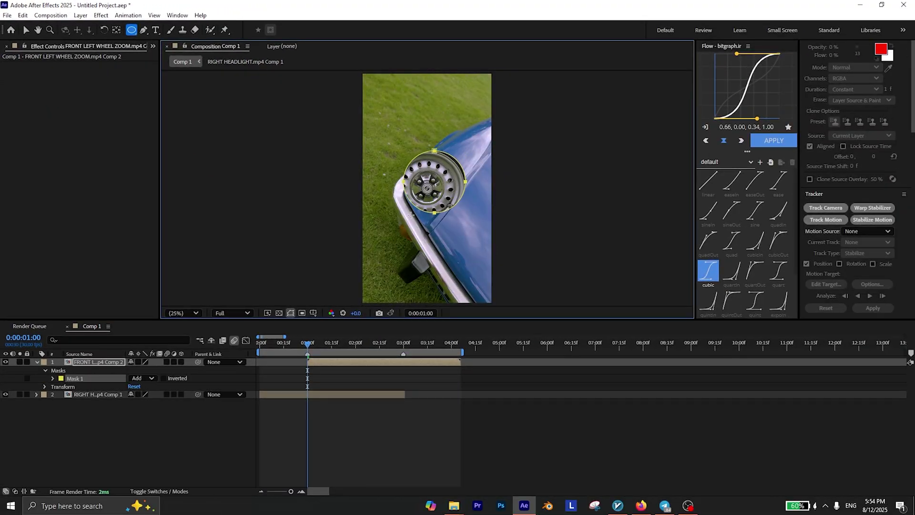
pyautogui.click(145, 378)
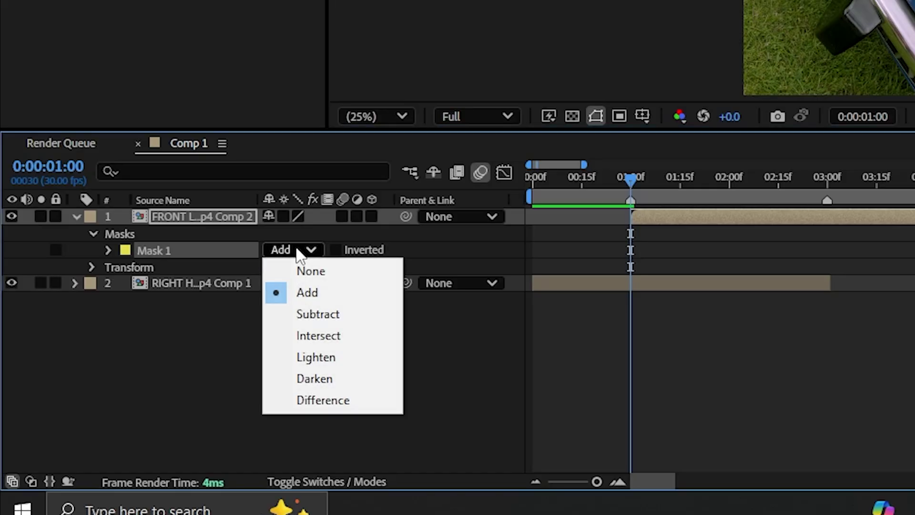
pyautogui.click(327, 270)
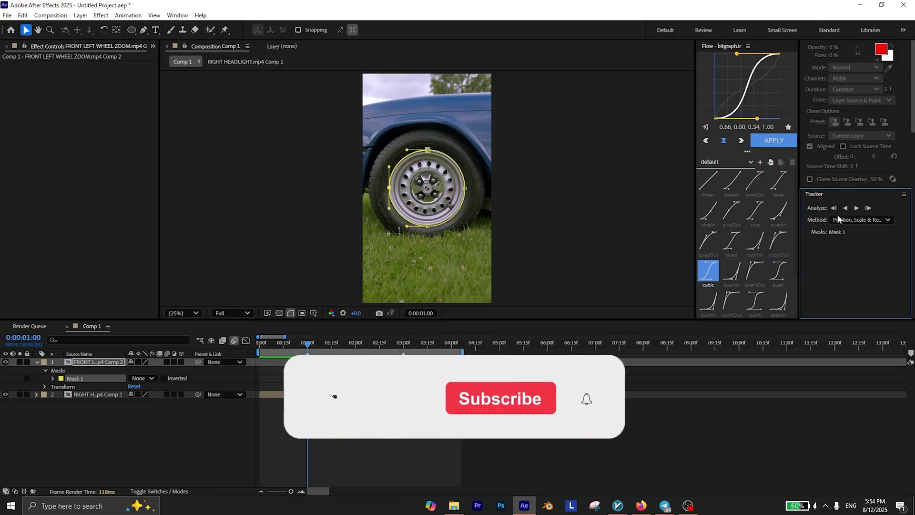
pyautogui.click(837, 214)
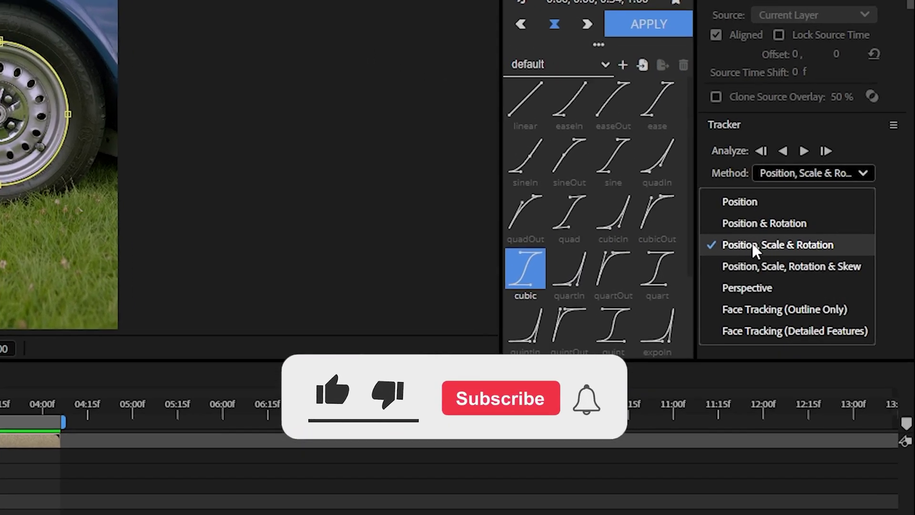
pyautogui.click(808, 175)
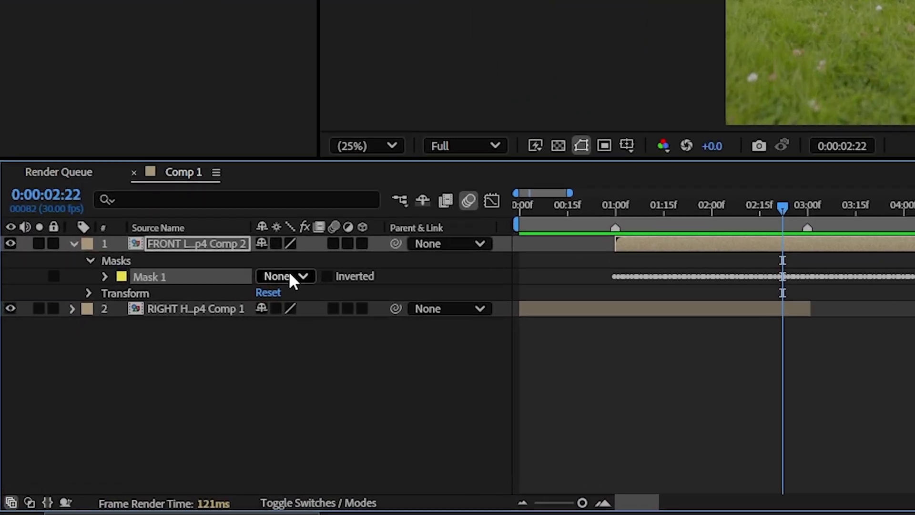
# - Set Mask 1 to Subtract and duplicate the wheel layer into several copies
pyautogui.click(151, 379)
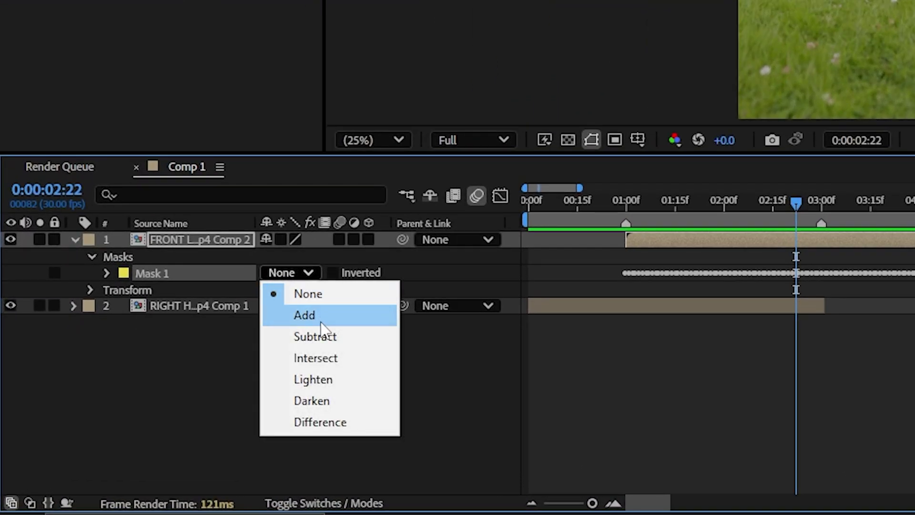
pyautogui.click(161, 409)
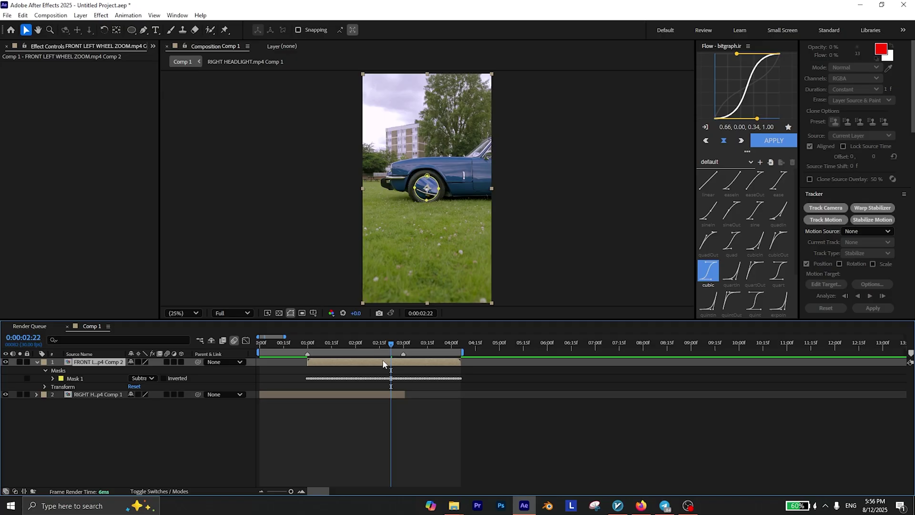
pyautogui.hotkey('ctrl', 'd')
pyautogui.hotkey('ctrl', 'd')
pyautogui.hotkey('ctrl', 'd')
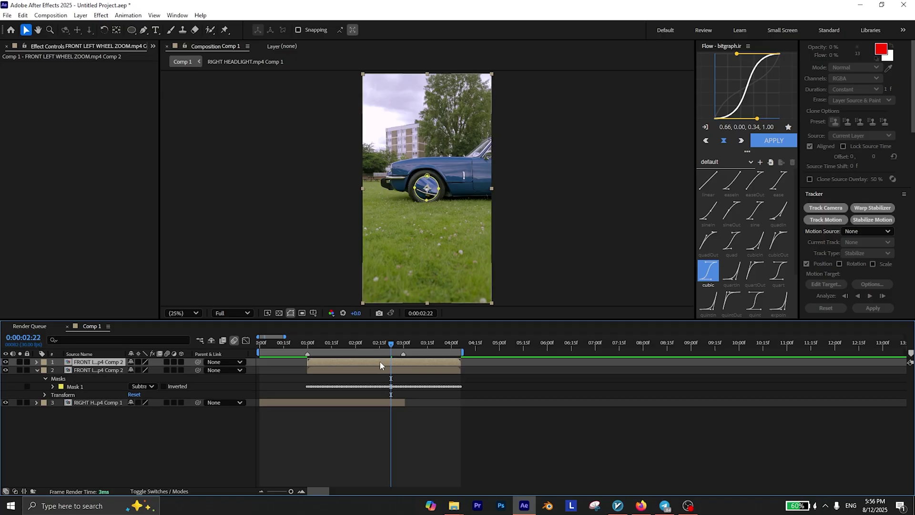
pyautogui.hotkey('ctrl', 'd')
pyautogui.hotkey('ctrl', 'd')
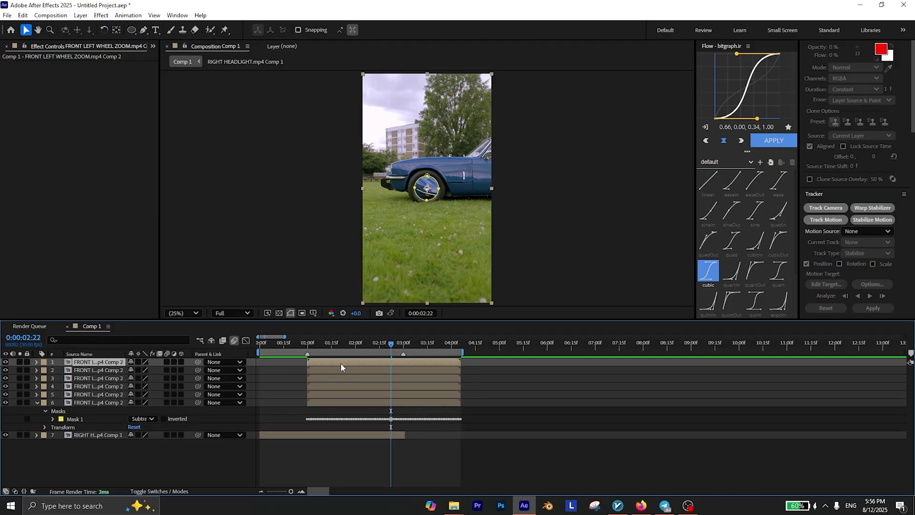
# - Switch the top copy's mask to Add and select all six wheel copies together
pyautogui.press('m')
pyautogui.click(153, 371)
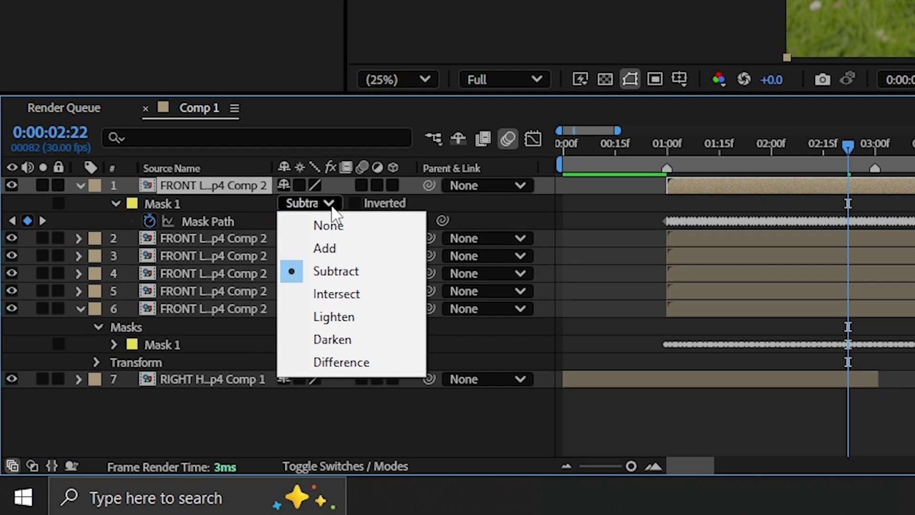
pyautogui.click(335, 250)
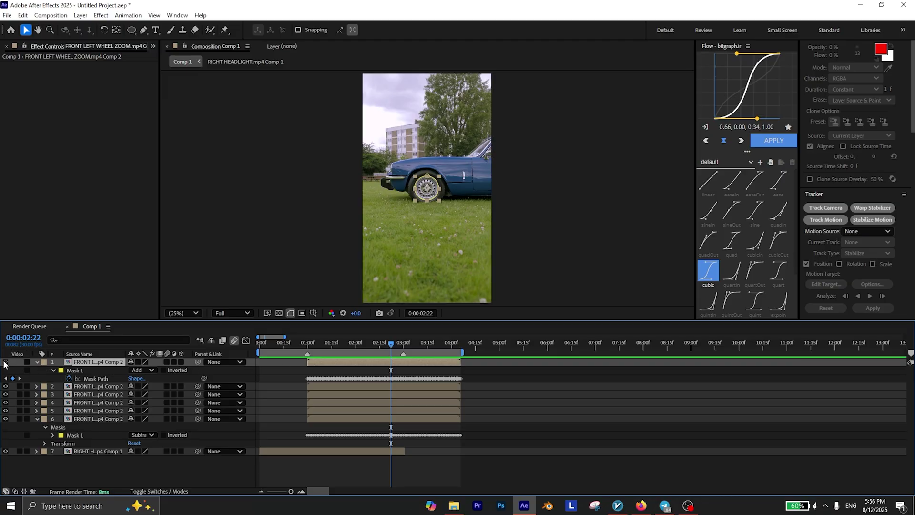
pyautogui.hotkey('ctrl', '`')
pyautogui.keyDown('shift'); pyautogui.click(351, 403); pyautogui.keyUp('shift')
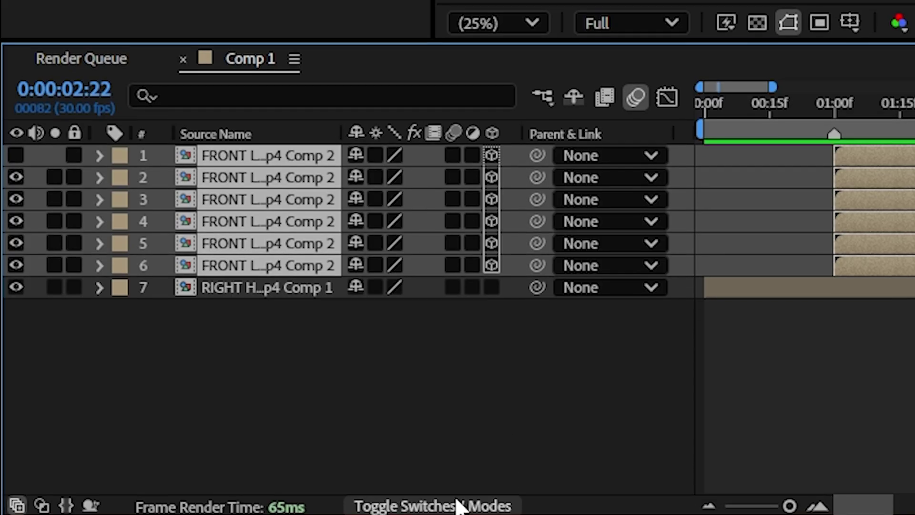
pyautogui.click(458, 505)
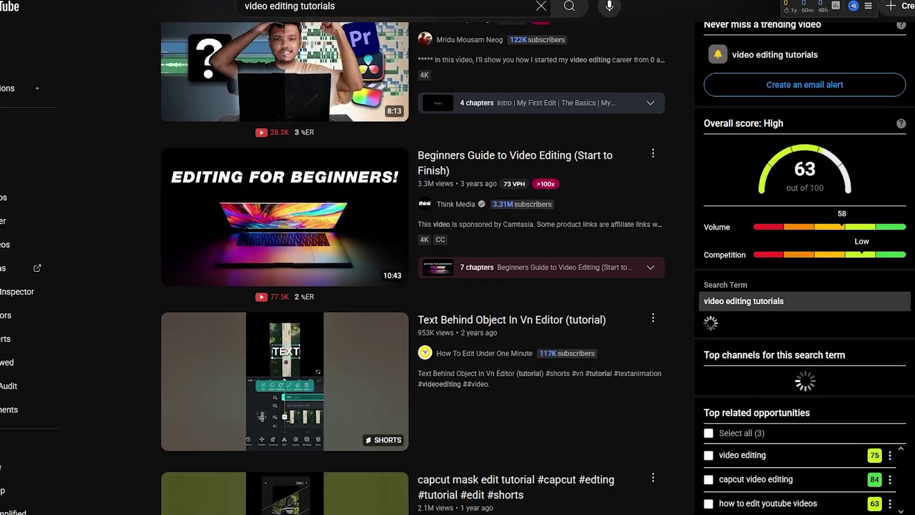
# - Scroll down the YouTube results for 'video editing tutorials'
pyautogui.scroll(-6, 410, 257)
pyautogui.scroll(-15, 410, 258)
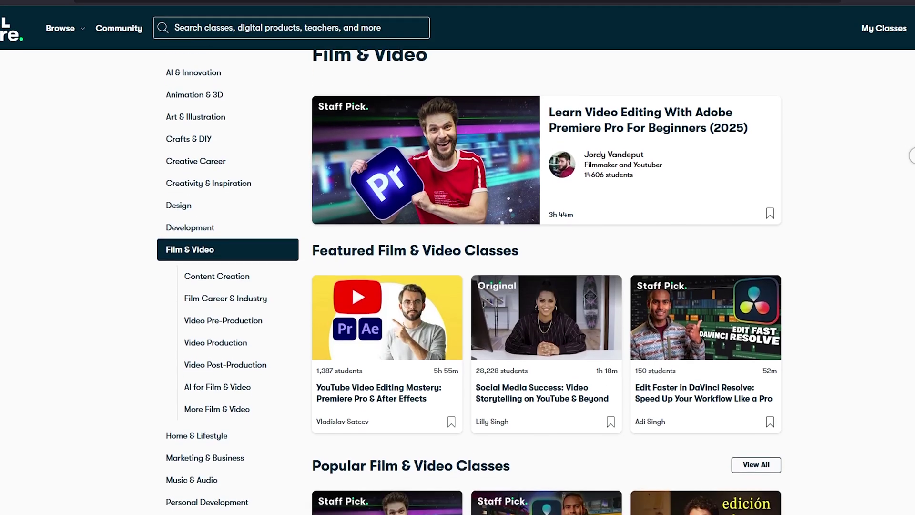
# - Scroll the Skillshare class page and read through its Discussions posts
pyautogui.scroll(-6, 546, 281)
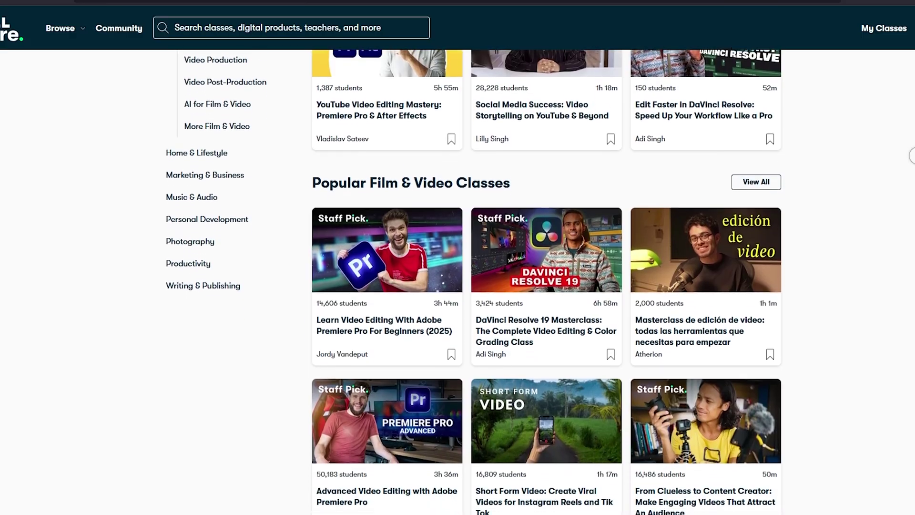
pyautogui.scroll(-2, 546, 281)
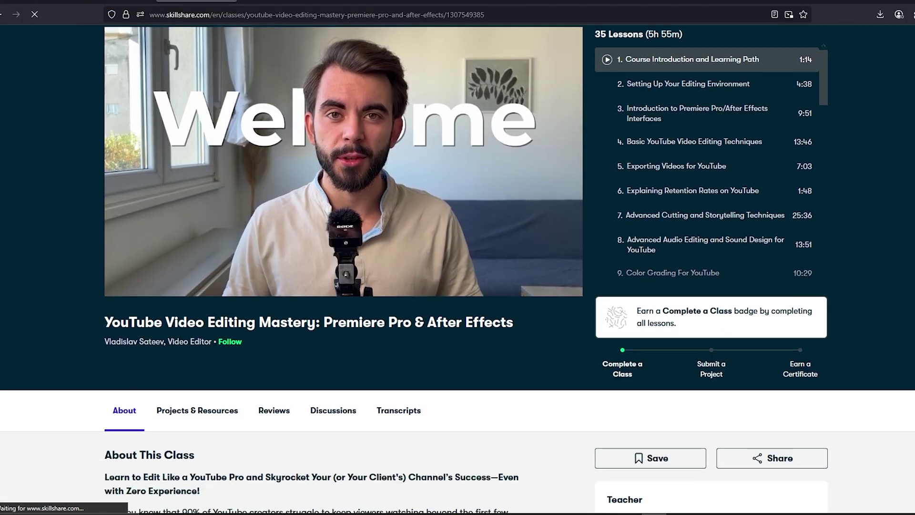
pyautogui.scroll(-5, 458, 286)
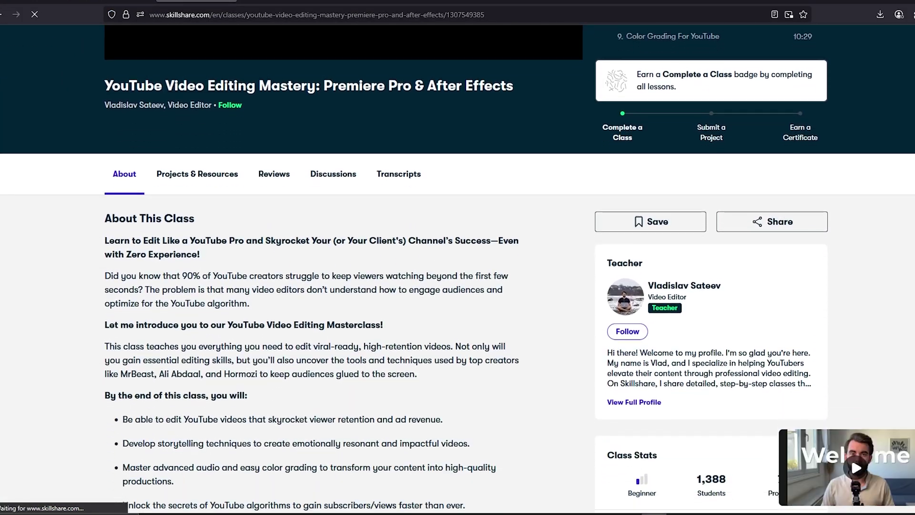
pyautogui.click(333, 173)
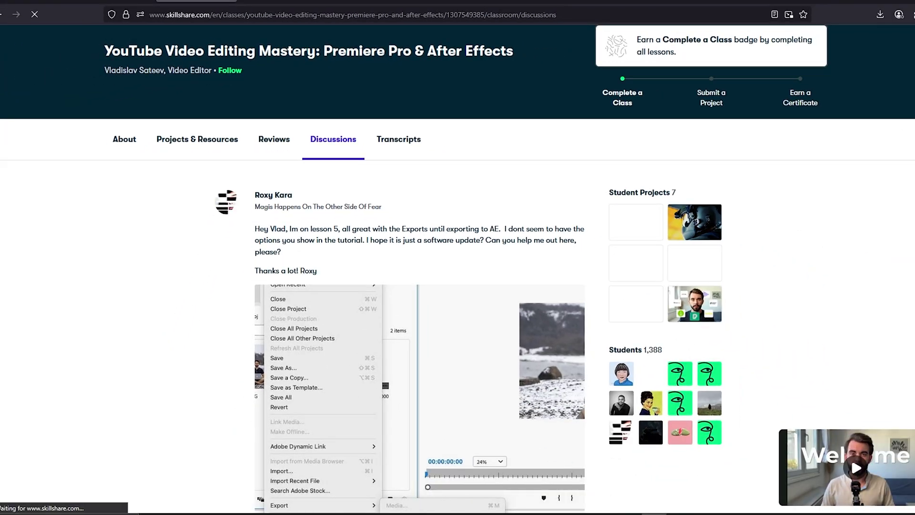
pyautogui.scroll(-7, 457, 286)
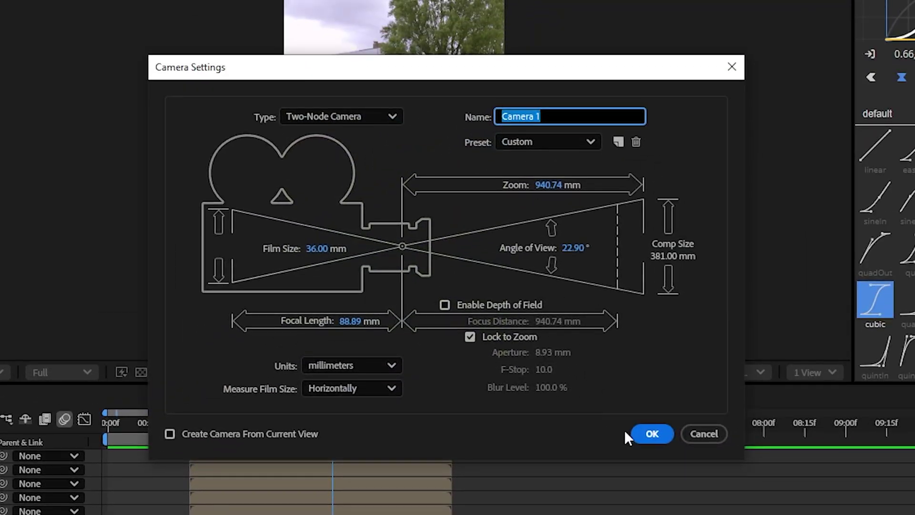
# - Create Camera 1 and split the viewer into 2 Views with Top on the right
pyautogui.click(634, 431)
pyautogui.click(730, 372)
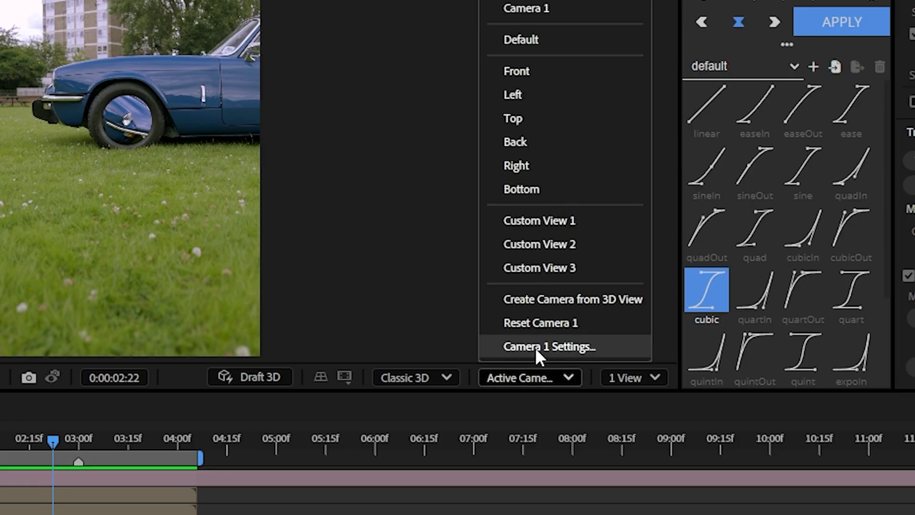
pyautogui.click(562, 0)
pyautogui.click(617, 378)
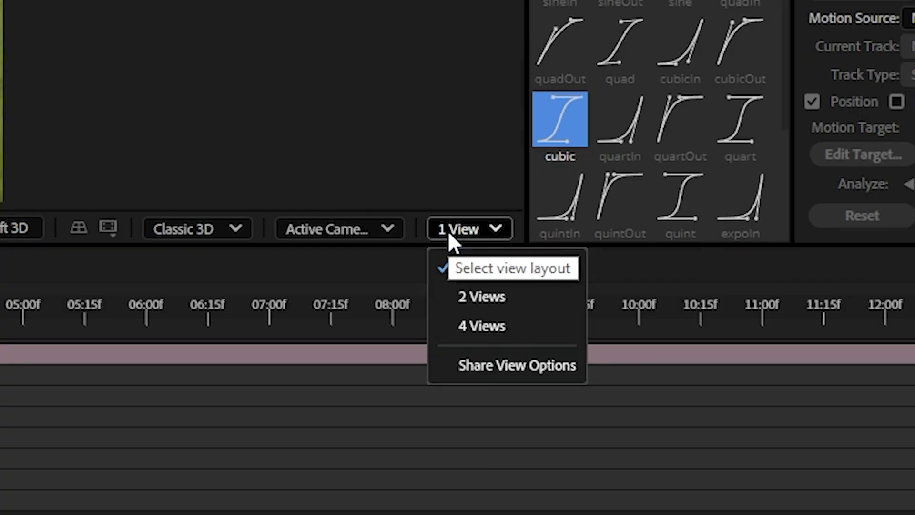
pyautogui.click(465, 295)
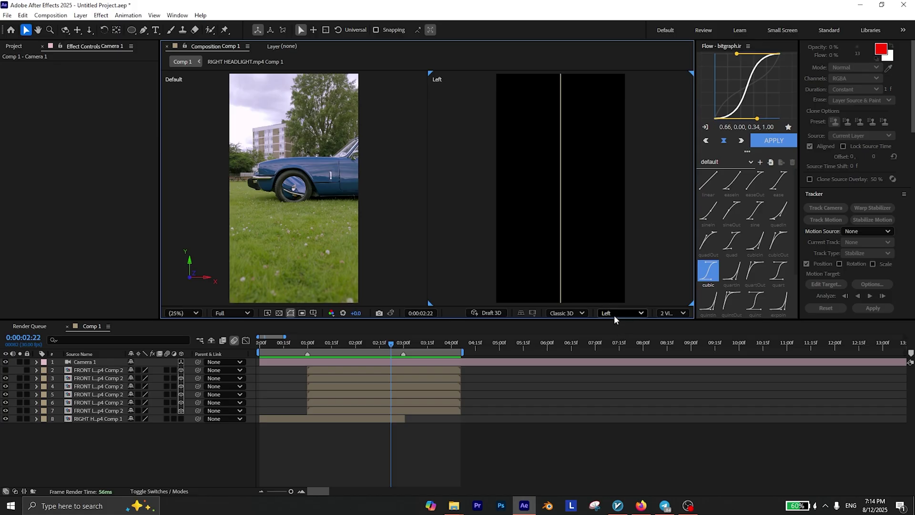
pyautogui.click(614, 315)
pyautogui.click(625, 187)
# - Push the wheel copies to staggered depths along Z in the Top view
pyautogui.click(392, 378)
pyautogui.press('c')
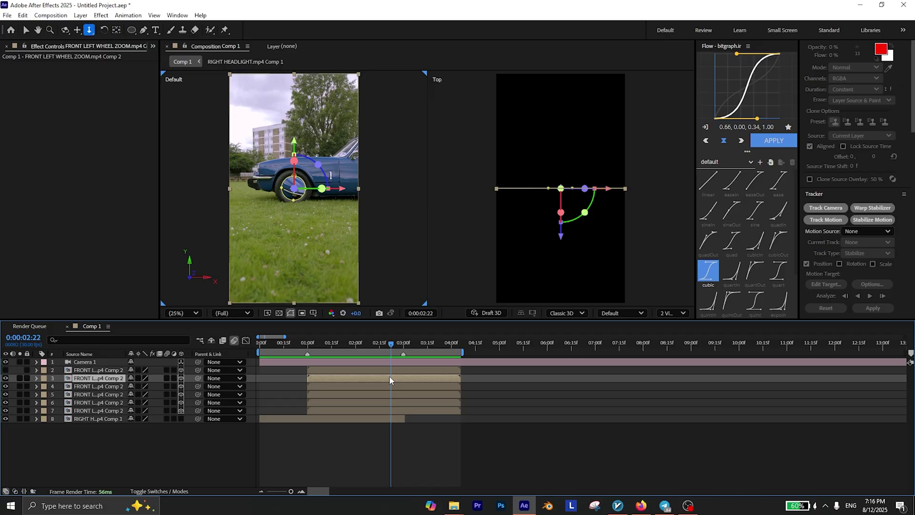
pyautogui.click(453, 386)
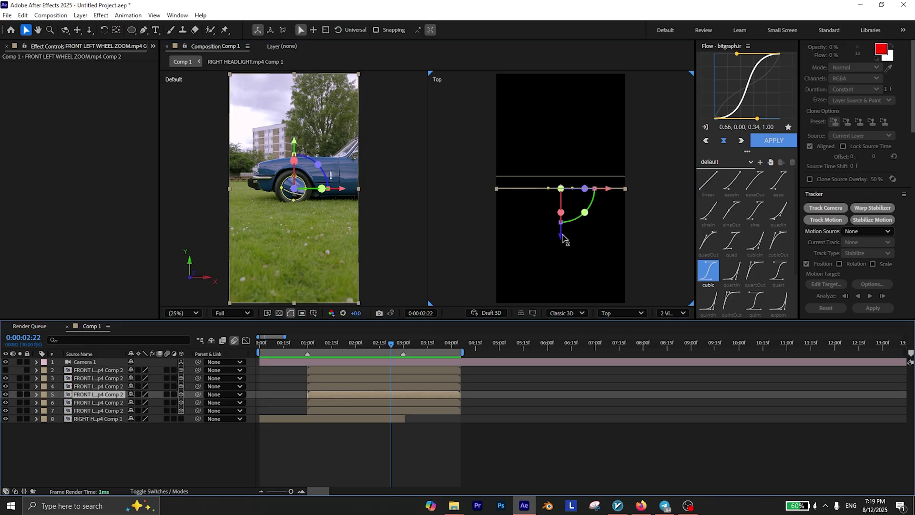
pyautogui.moveTo(562, 237)
pyautogui.mouseDown()
pyautogui.moveTo(562, 198)
pyautogui.moveTo(571, 241)
pyautogui.mouseUp()
pyautogui.click(556, 224)
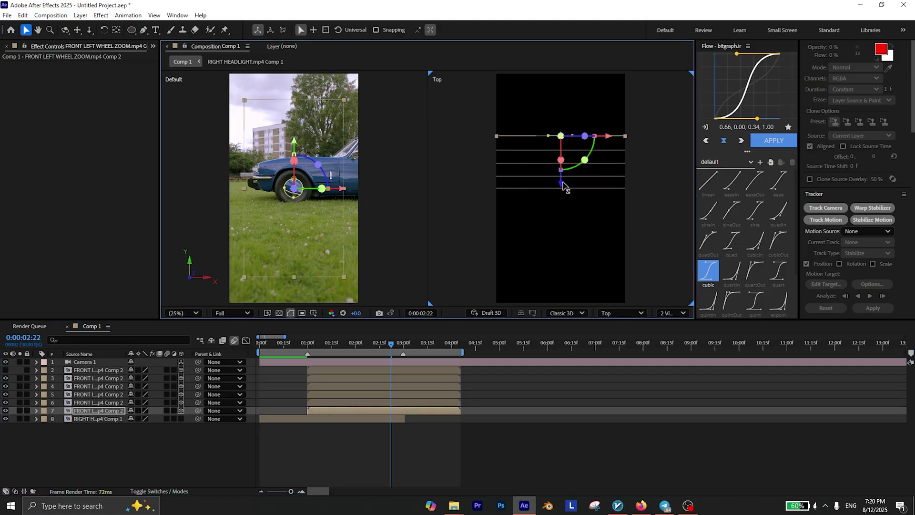
pyautogui.click(578, 162)
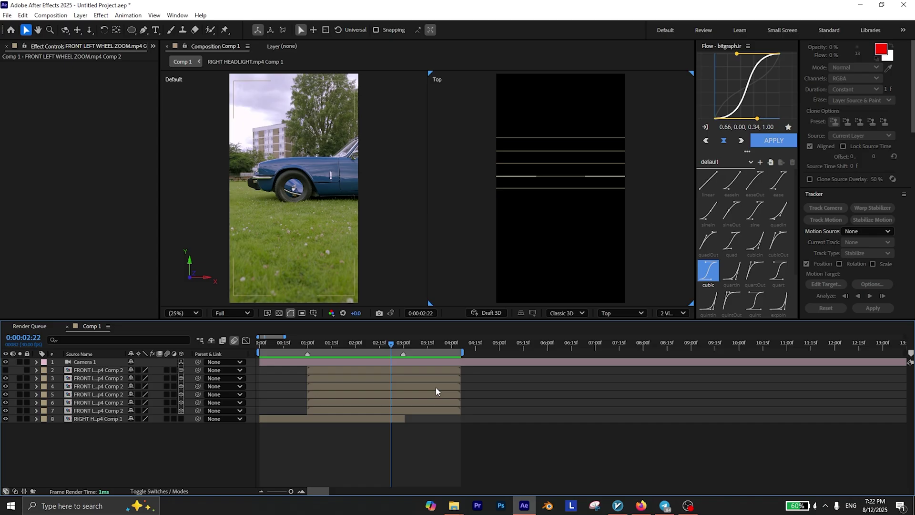
# - Scale wheel layers 4–7 to 90%, 80%, 70% and 60%
pyautogui.click(435, 387)
pyautogui.keyDown('shift'); pyautogui.click(436, 411); pyautogui.keyUp('shift')
pyautogui.press('s')
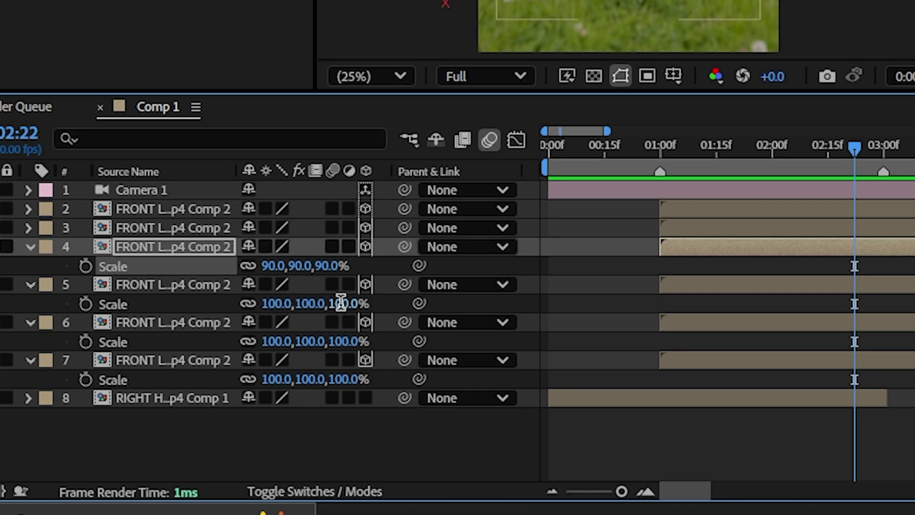
pyautogui.press('Return')
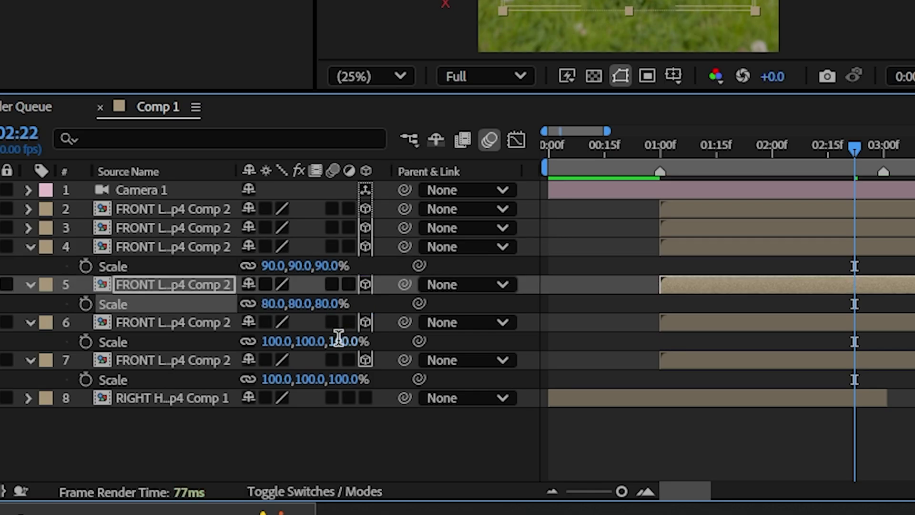
pyautogui.write('70')
pyautogui.press('Return')
pyautogui.click(346, 379)
pyautogui.write('6')
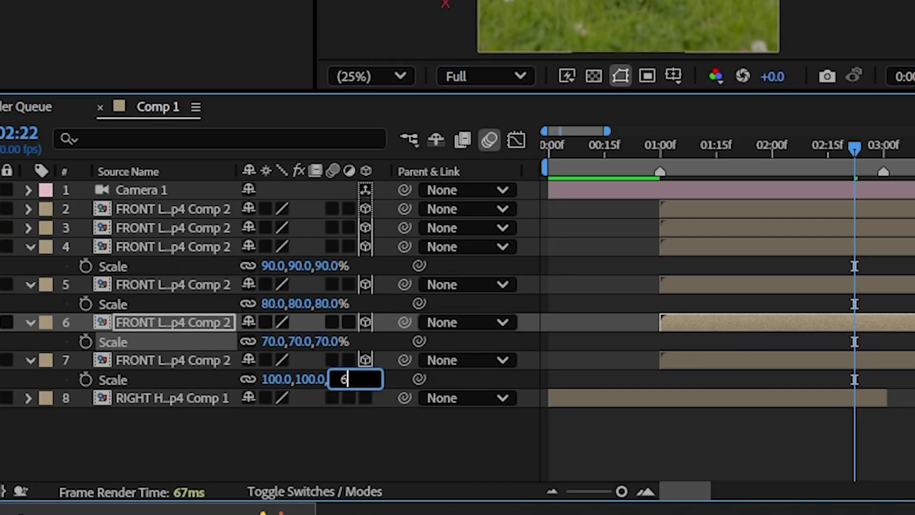
pyautogui.write('0')
pyautogui.click(364, 421)
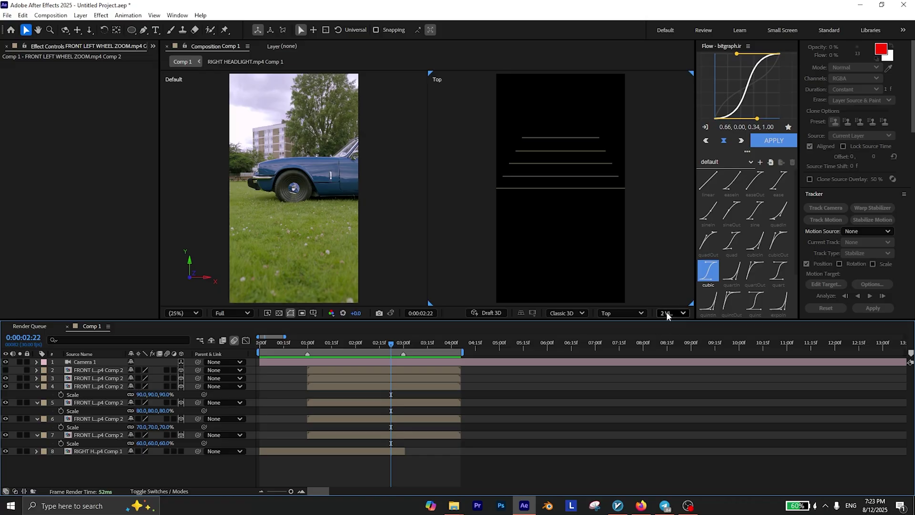
# - Return to 1 View and keyframe the camera's Point of Interest and Position at 3:01
pyautogui.click(668, 313)
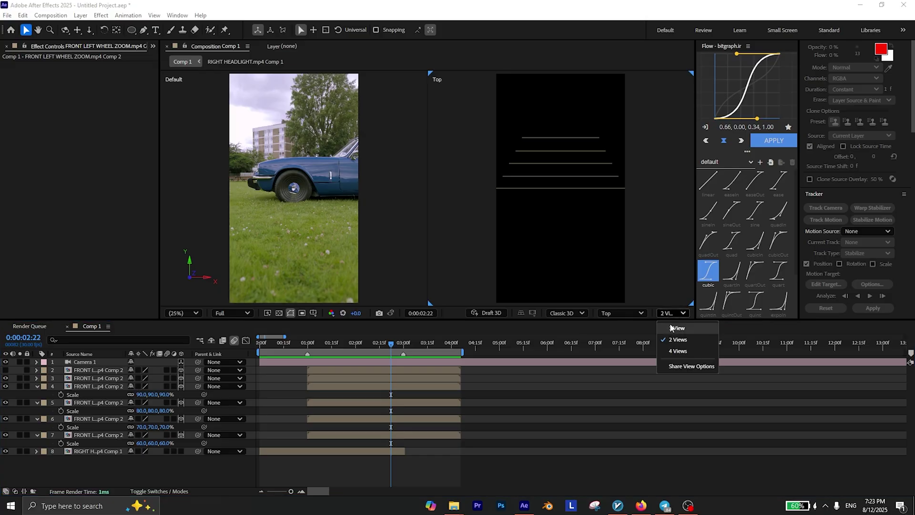
pyautogui.click(671, 328)
pyautogui.click(307, 342)
pyautogui.click(37, 361)
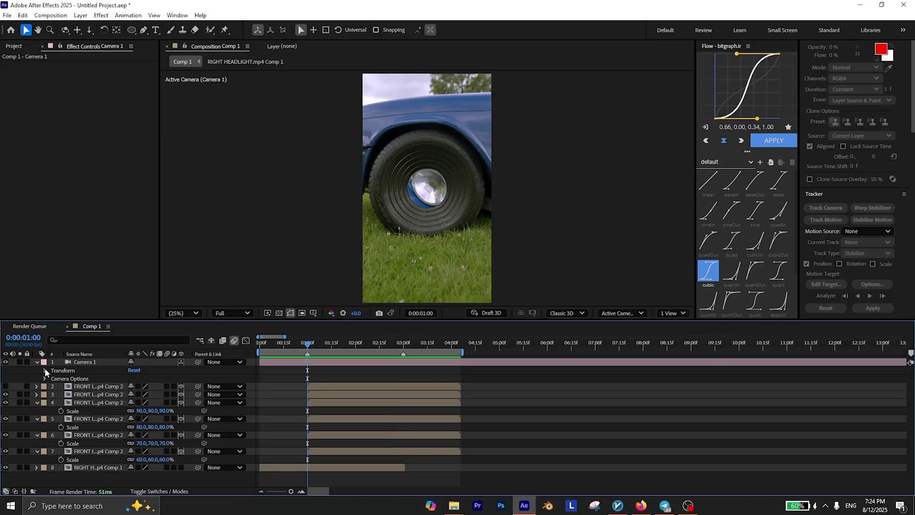
pyautogui.click(45, 371)
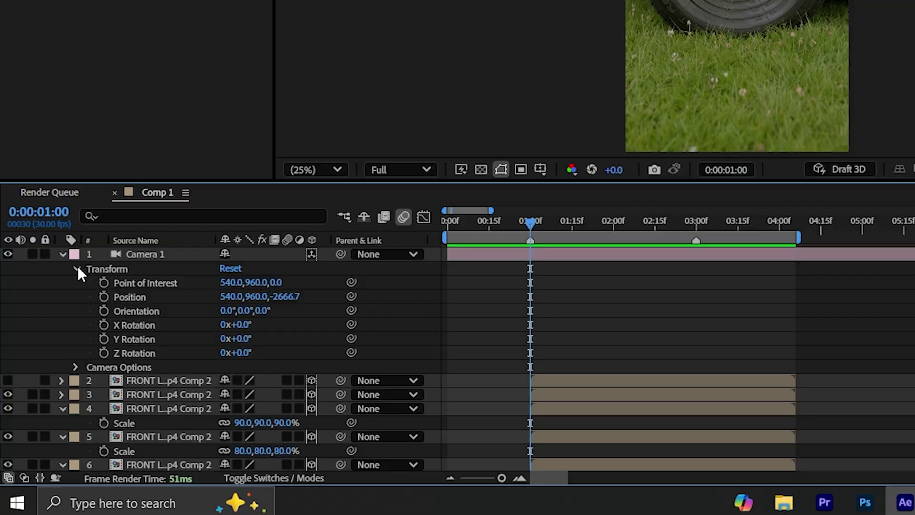
pyautogui.click(104, 279)
pyautogui.click(104, 296)
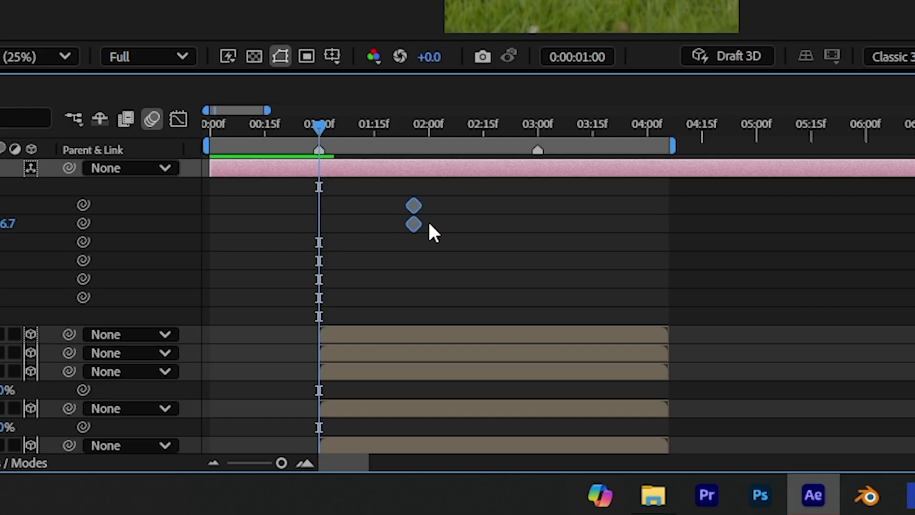
pyautogui.moveTo(414, 224); pyautogui.dragTo(548, 229)
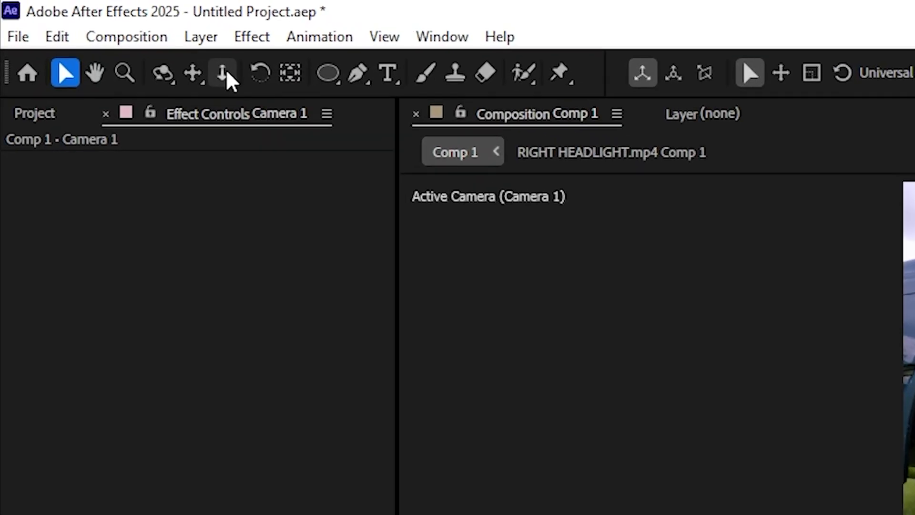
# - Dolly the camera in close at 1:00 and preview the pull-back
pyautogui.click(89, 30)
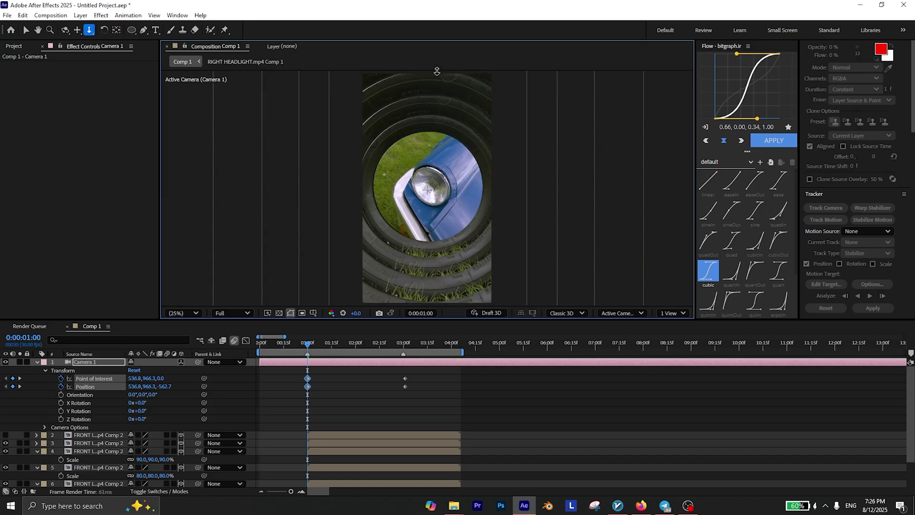
pyautogui.moveTo(431, 76); pyautogui.dragTo(427, 124)
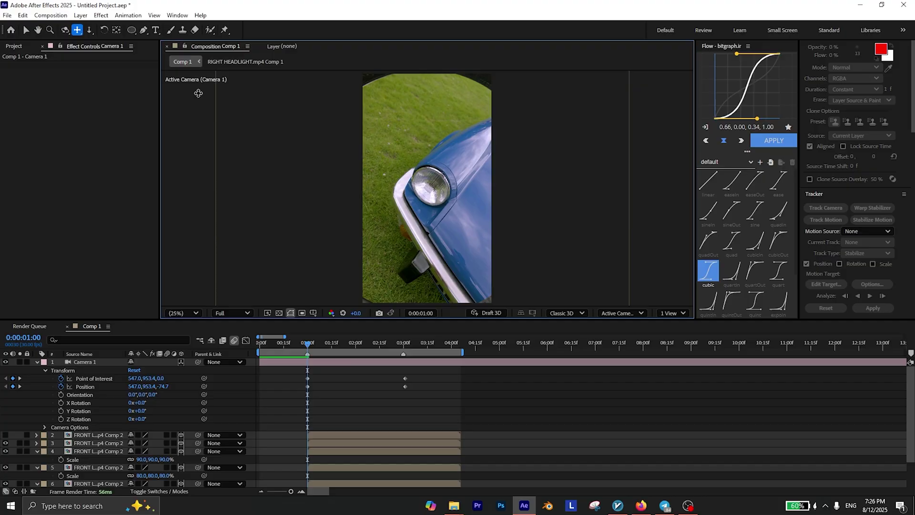
pyautogui.press('space')
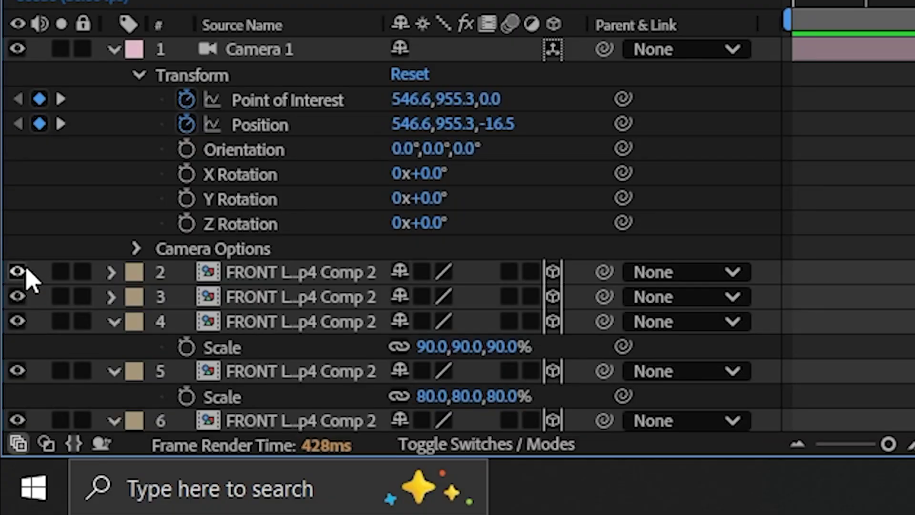
# - Move a wheel copy down one layer and keyframe it sliding sideways from 1:00 to 3:00
pyautogui.moveTo(320, 276); pyautogui.dragTo(388, 310)
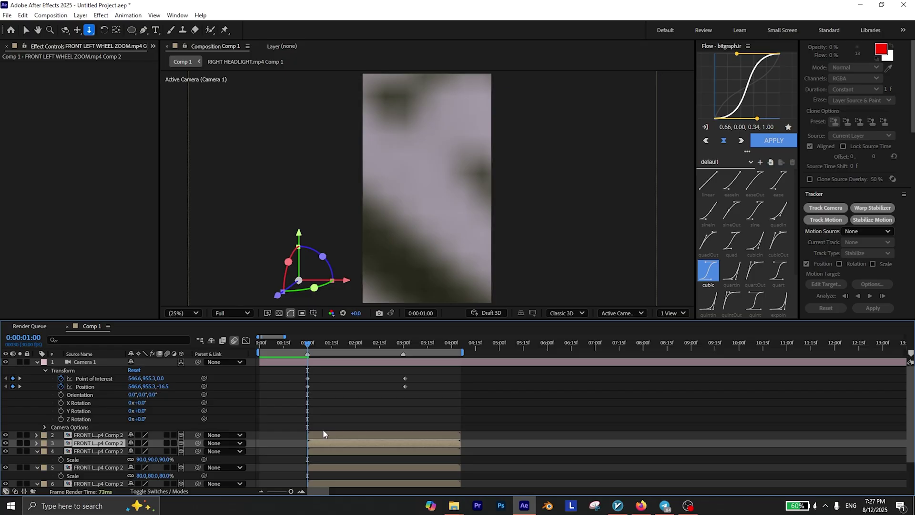
pyautogui.press('p')
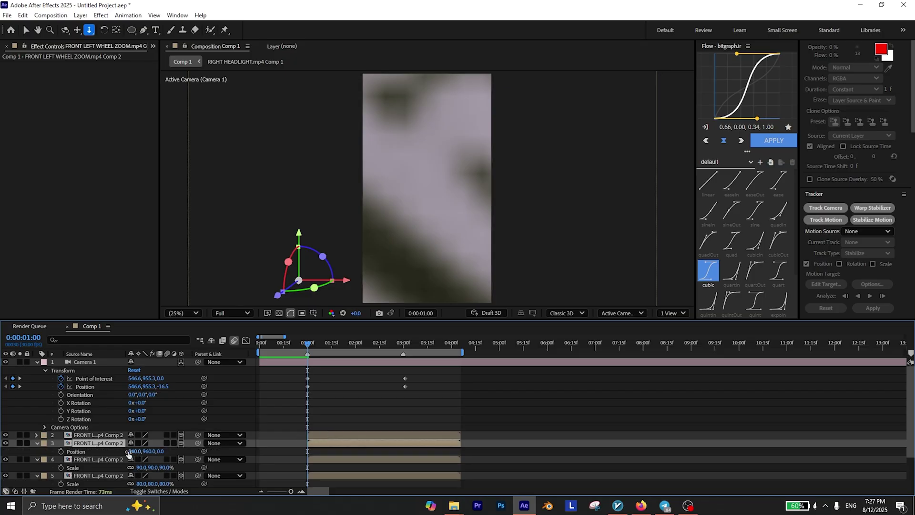
pyautogui.moveTo(308, 451); pyautogui.dragTo(404, 457)
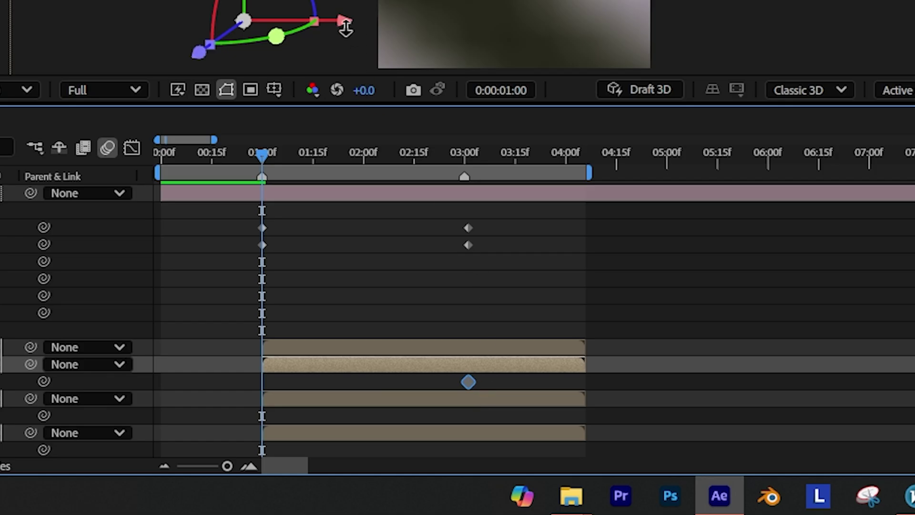
pyautogui.moveTo(346, 28); pyautogui.dragTo(812, 0)
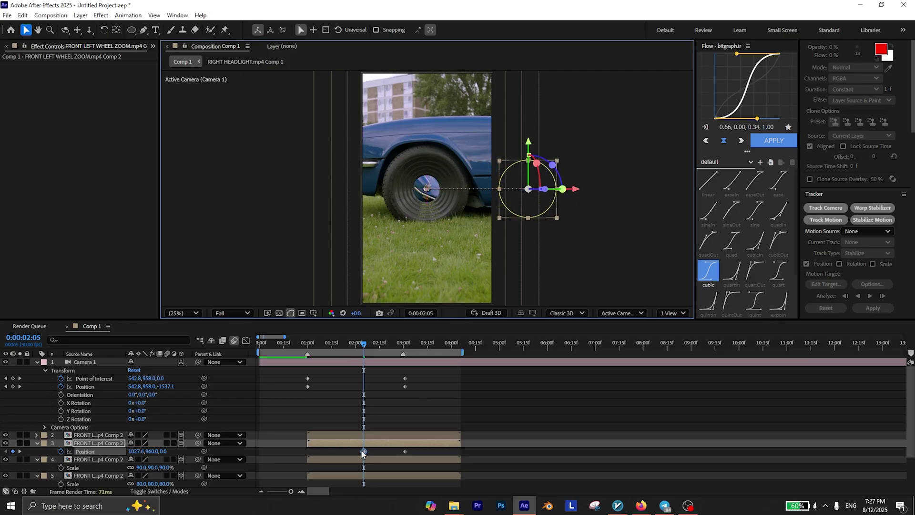
pyautogui.moveTo(362, 453); pyautogui.dragTo(312, 459)
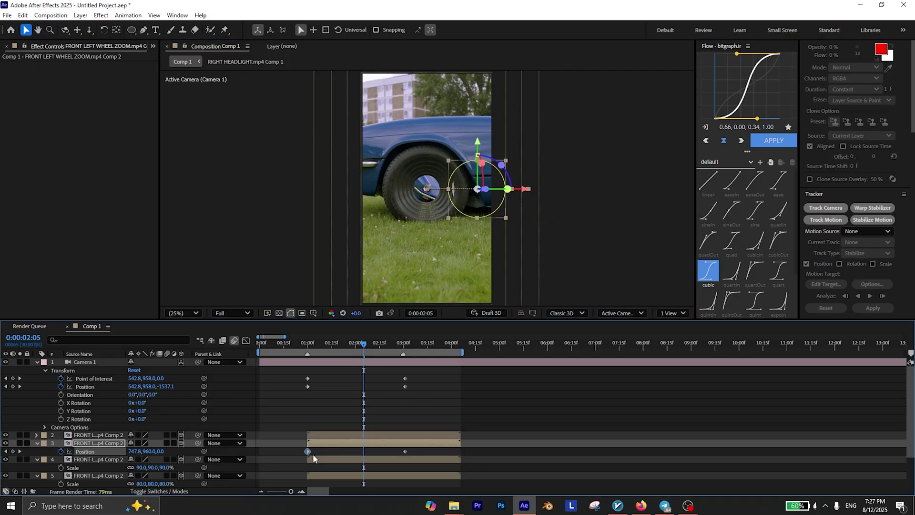
pyautogui.moveTo(361, 347); pyautogui.dragTo(354, 347)
# - Easy-ease the camera and wheel keyframes and widen their influence in the speed graph
pyautogui.moveTo(429, 372); pyautogui.dragTo(278, 457)
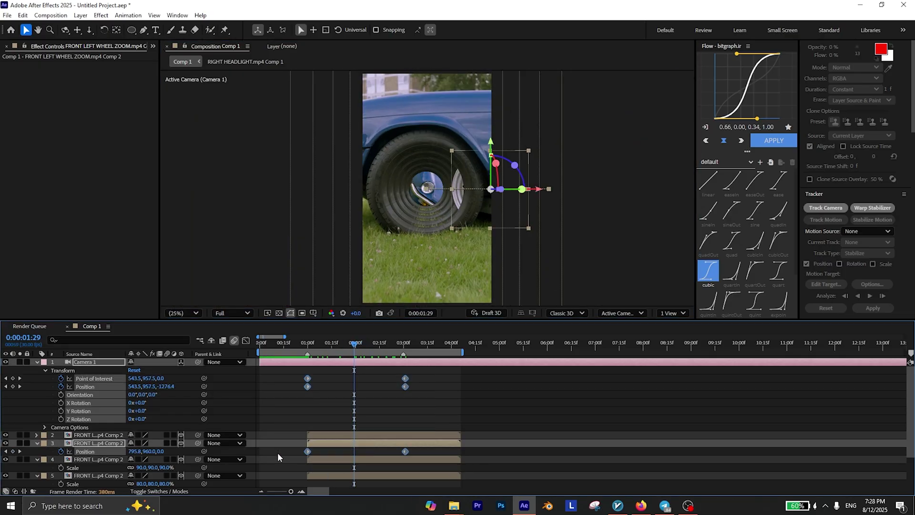
pyautogui.press('F9')
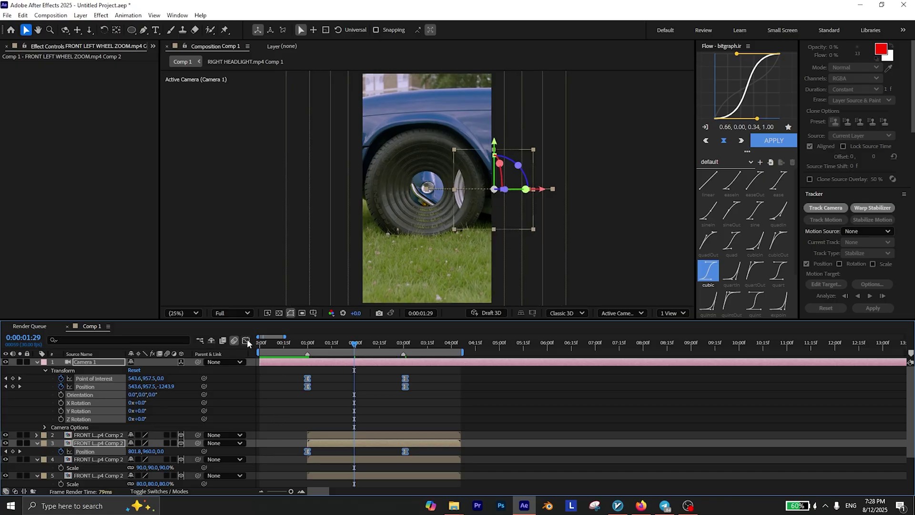
pyautogui.click(245, 340)
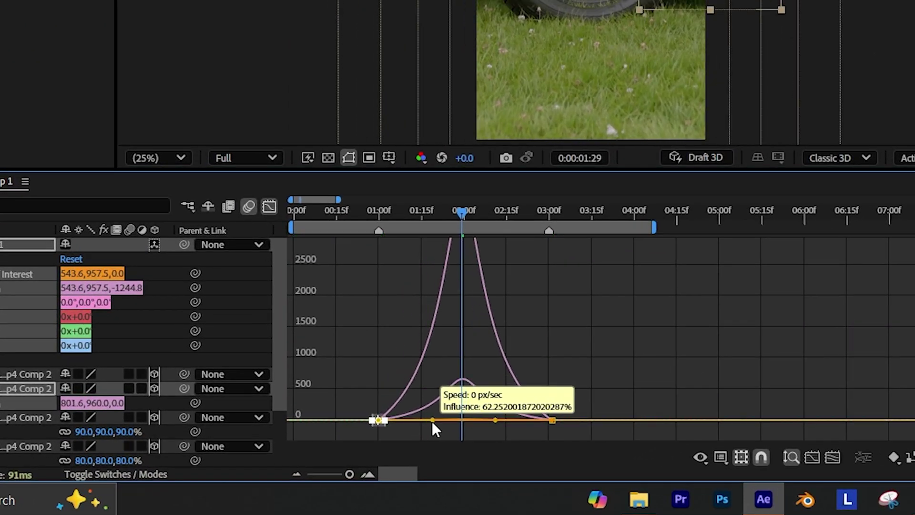
pyautogui.moveTo(431, 421); pyautogui.dragTo(399, 425)
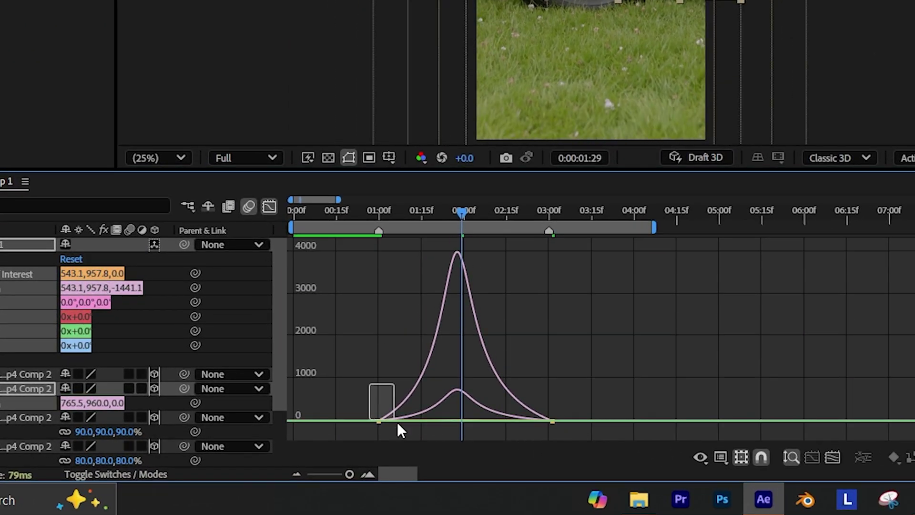
# - Close the speed graph, deselect all layers and preview the camera zoom-out through the wheel copies
pyautogui.click(379, 210)
pyautogui.hotkey('shift', 'F3')
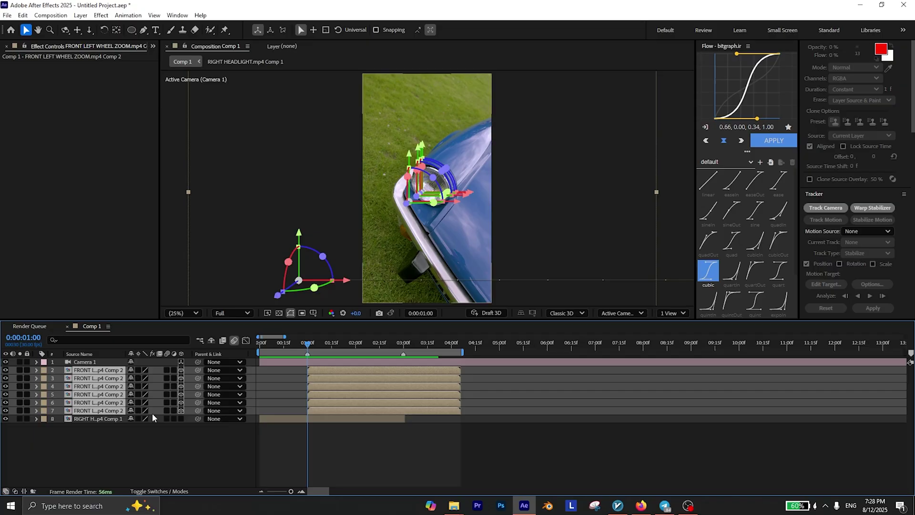
pyautogui.click(366, 446)
pyautogui.press('space')
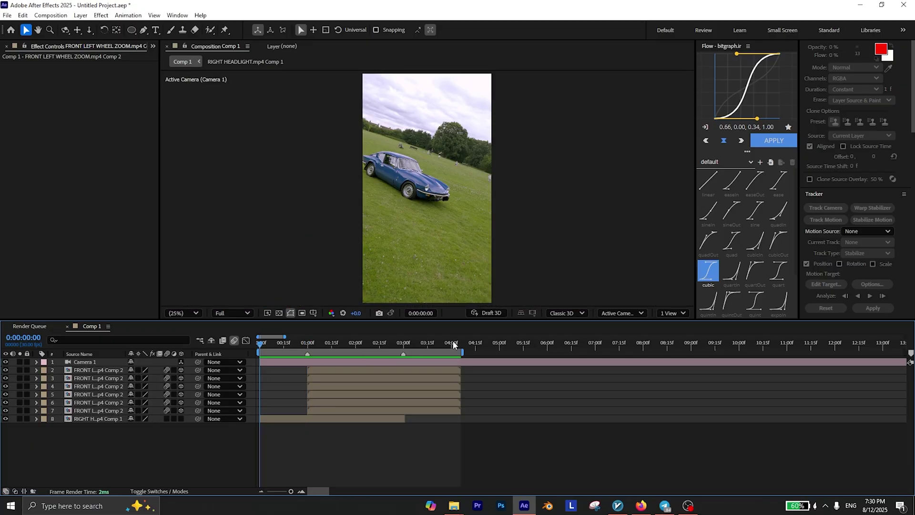